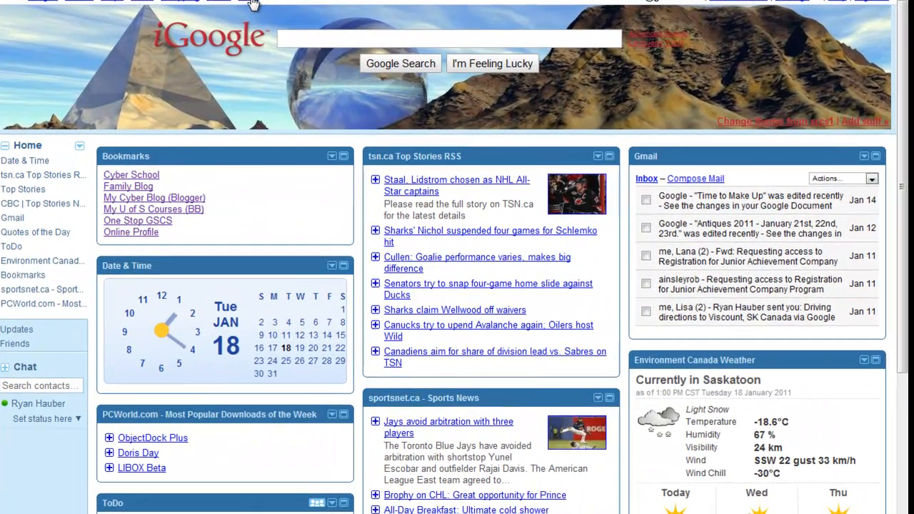
From iGoogle's 'more' services menu, go to the Google Docs document list
left_click(254, 5)
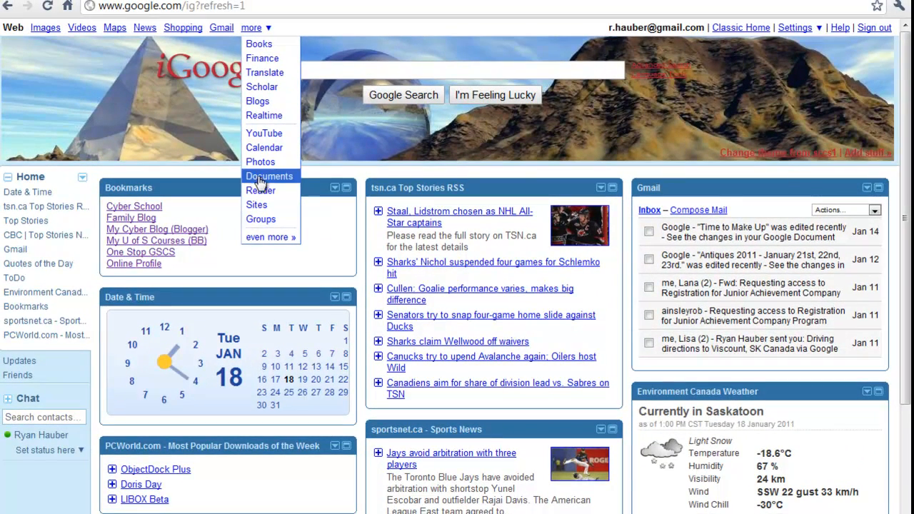
left_click(262, 179)
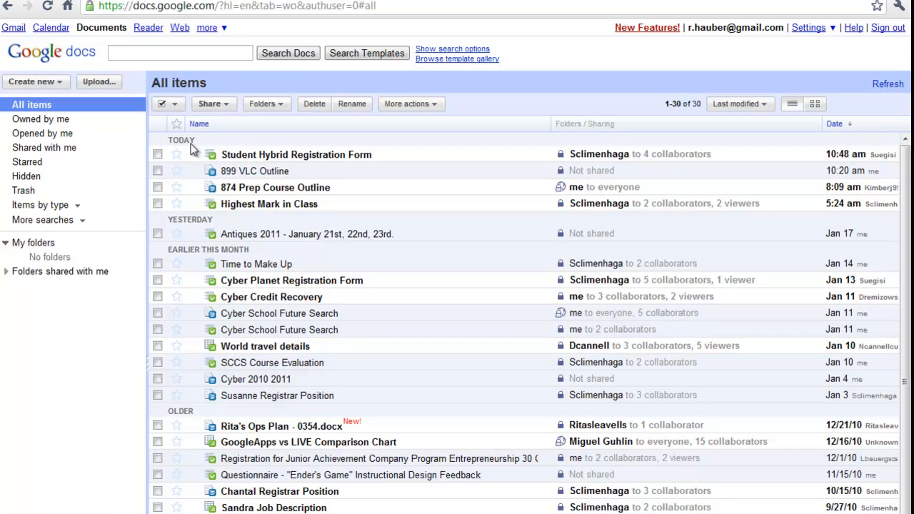
Create a new blank text document from the Create new menu
left_click(60, 84)
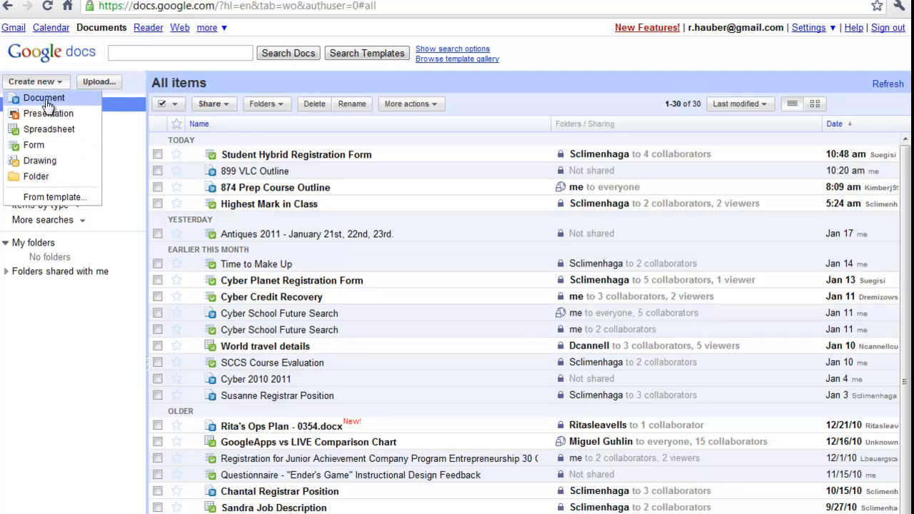
left_click(45, 100)
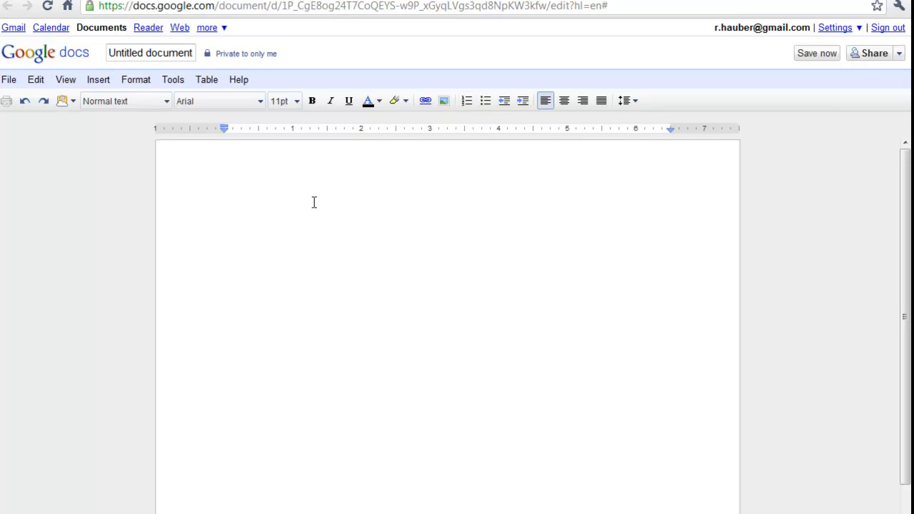
Rename the 'Untitled document' to 'Test'
left_click(160, 58)
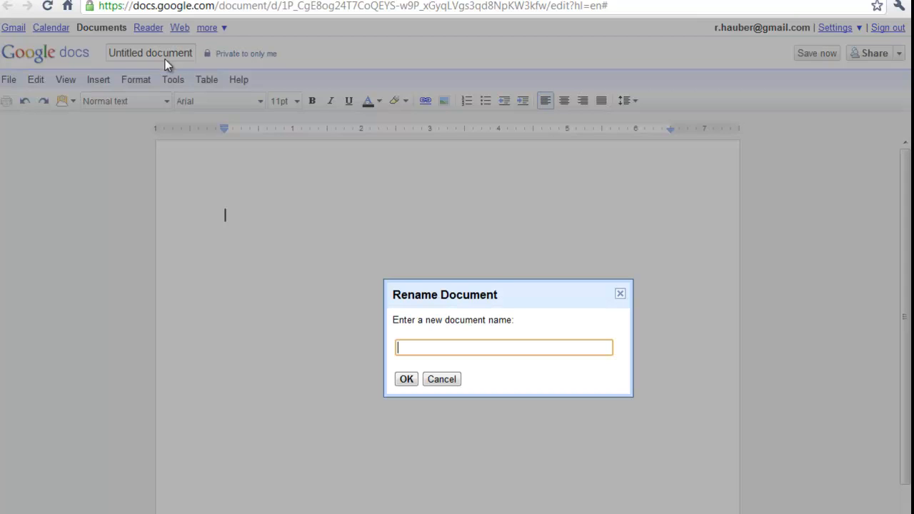
type("Test")
left_click(403, 385)
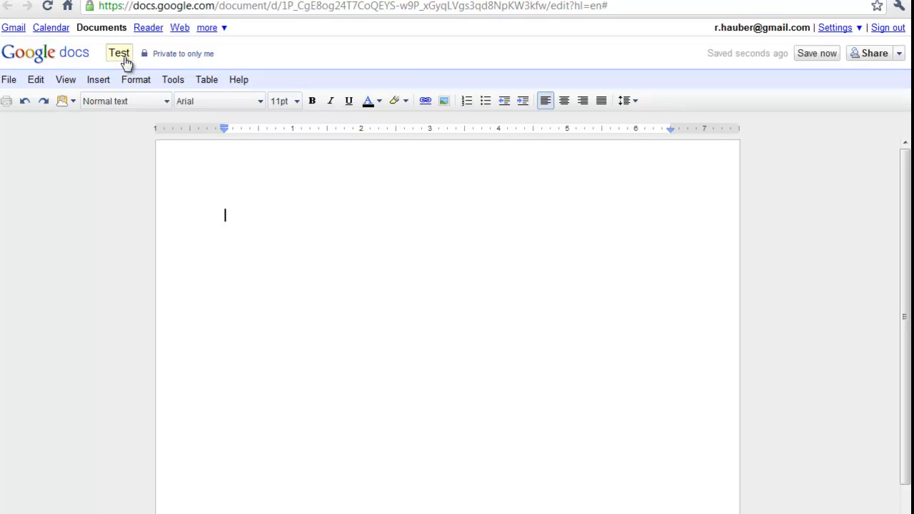
mouse_move(169, 59)
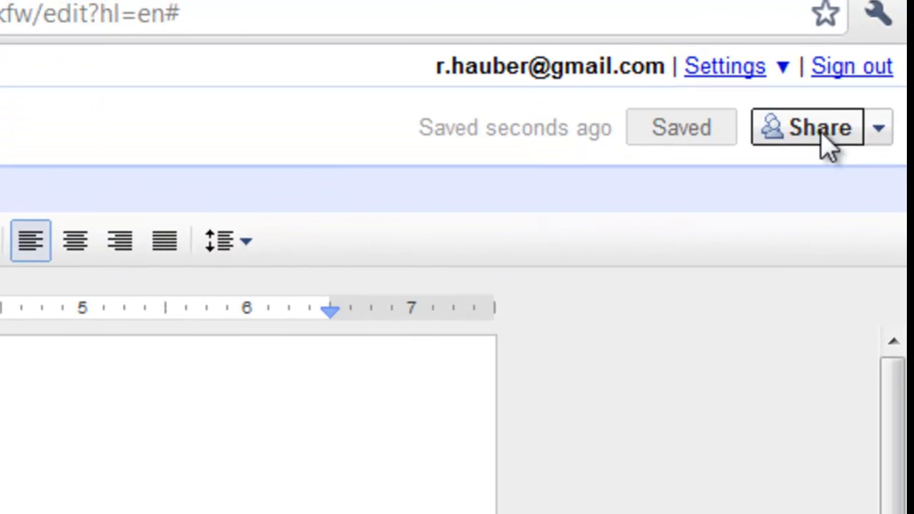
Change the Test document's sharing to anyone with the link, with editing allowed
left_click(844, 137)
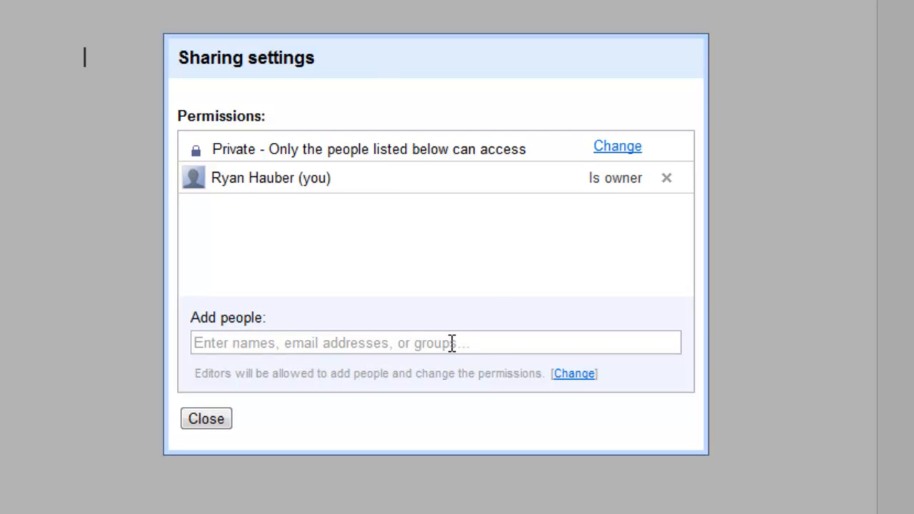
left_click(619, 147)
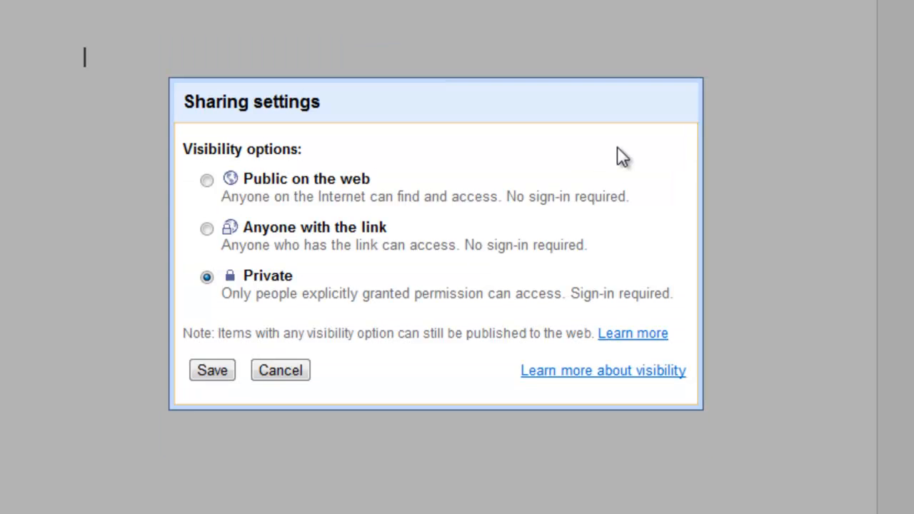
left_click(206, 229)
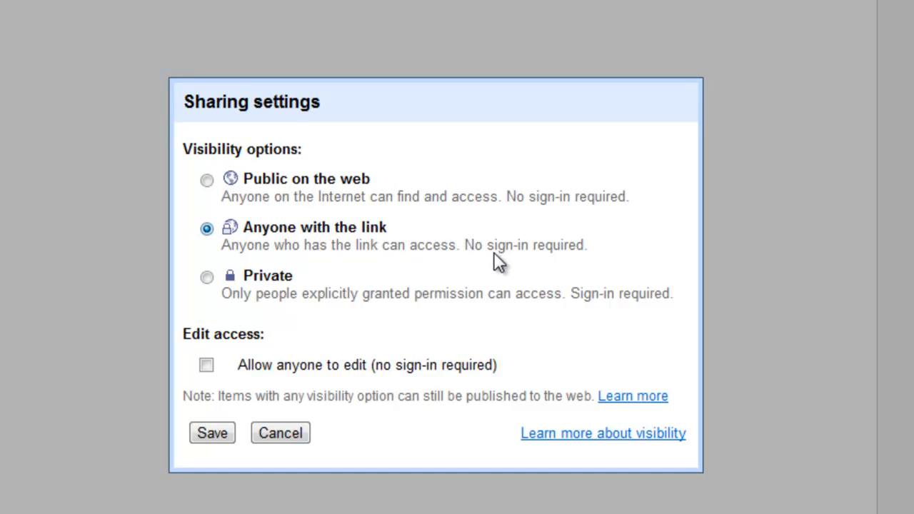
left_click(207, 366)
left_click(211, 433)
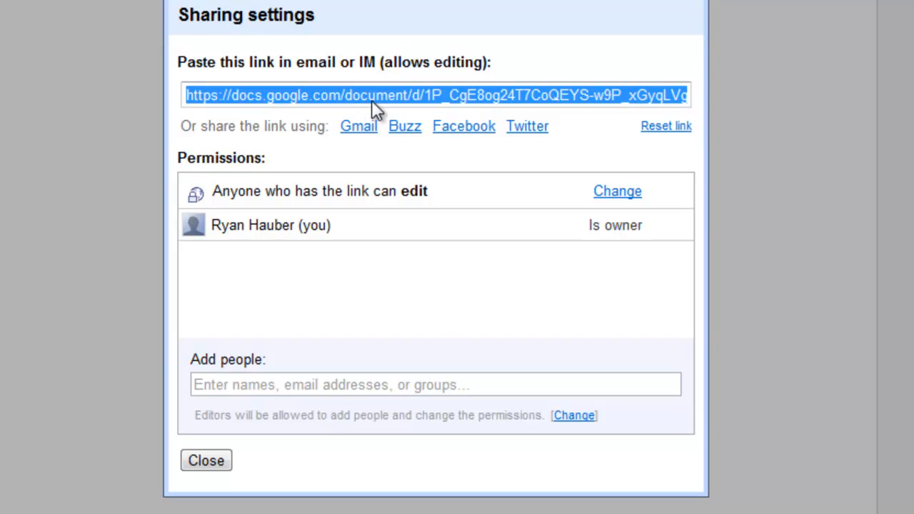
Copy the document's shareable link and close the sharing settings
right_click(381, 107)
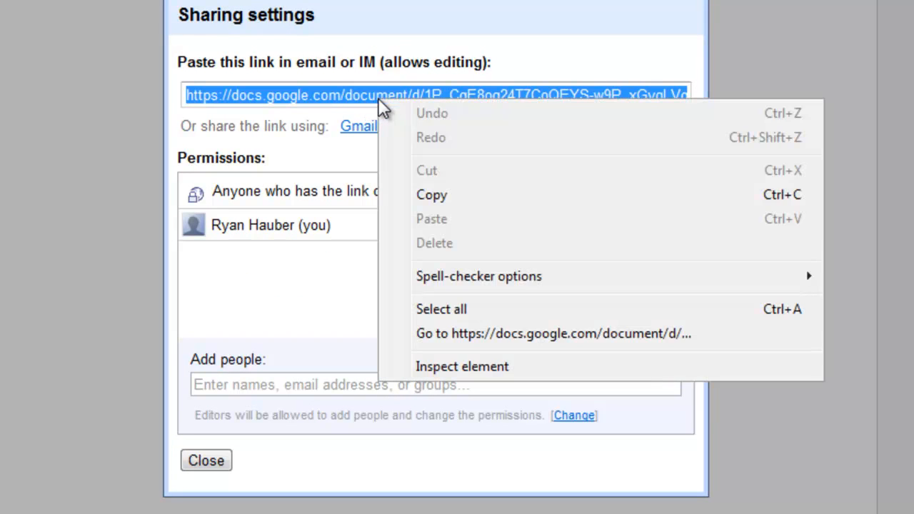
left_click(426, 196)
left_click(206, 461)
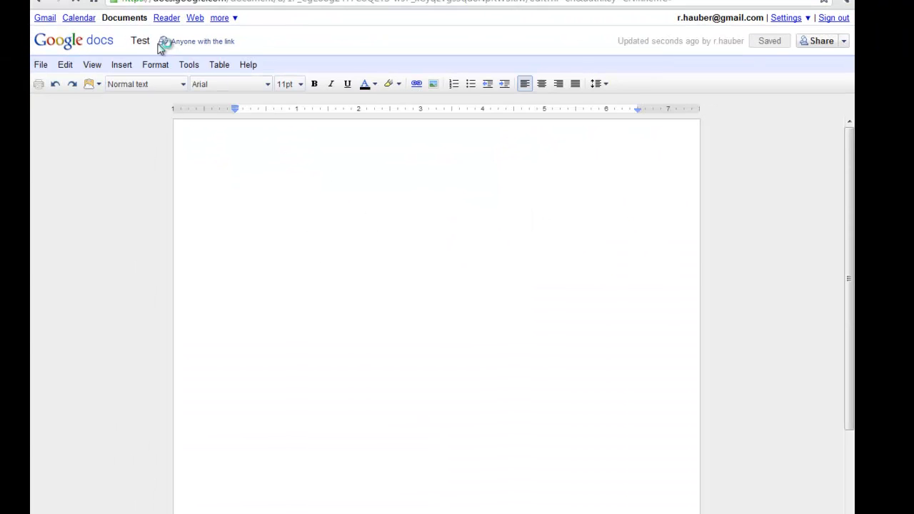
Send the colleague an Outlook email with the pasted link and subject 'Edit this please'
mouse_move(190, 50)
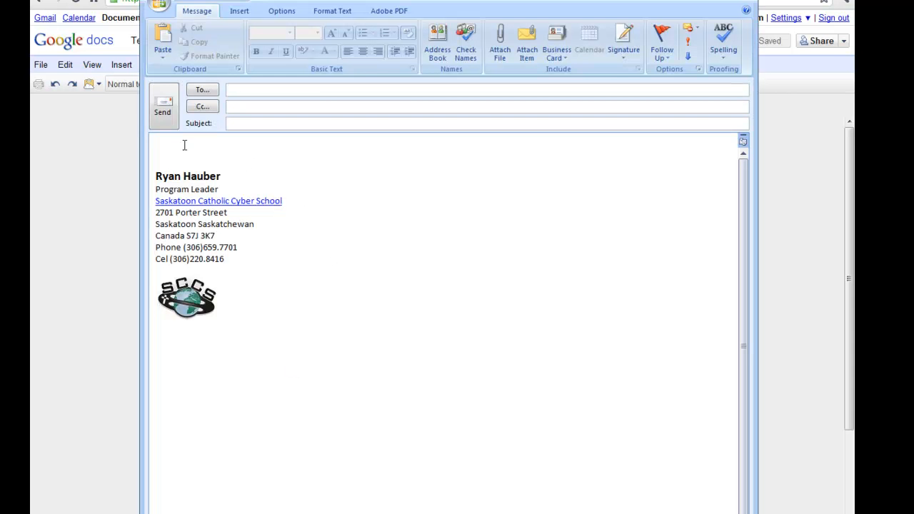
left_click(185, 149)
key("ctrl+v")
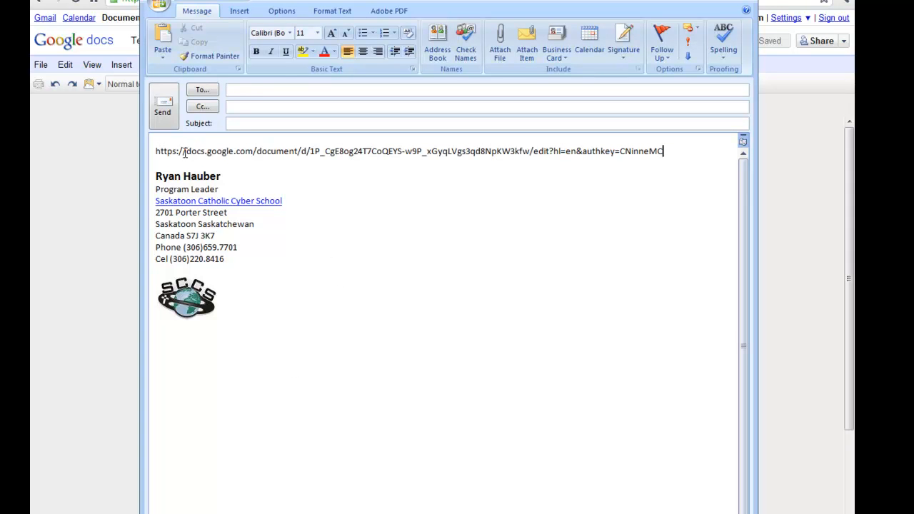
left_click(249, 91)
type("don")
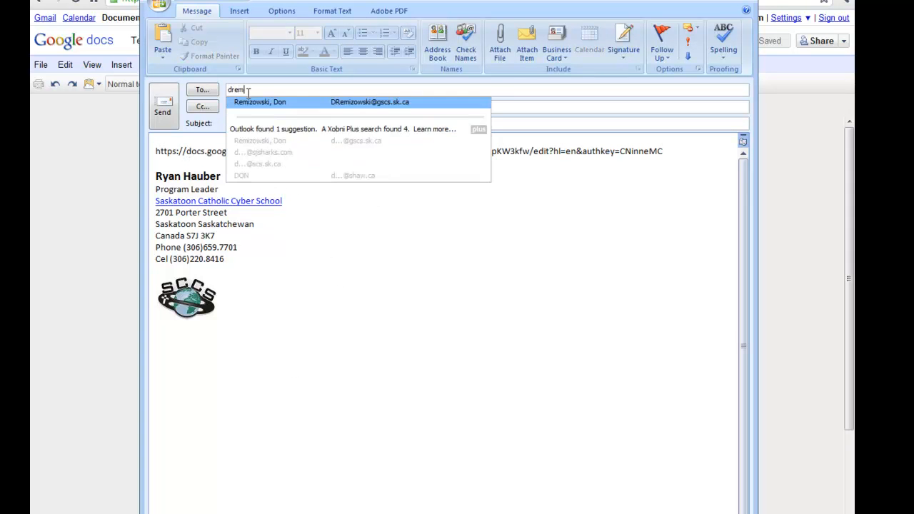
key("Tab")
key("Tab")
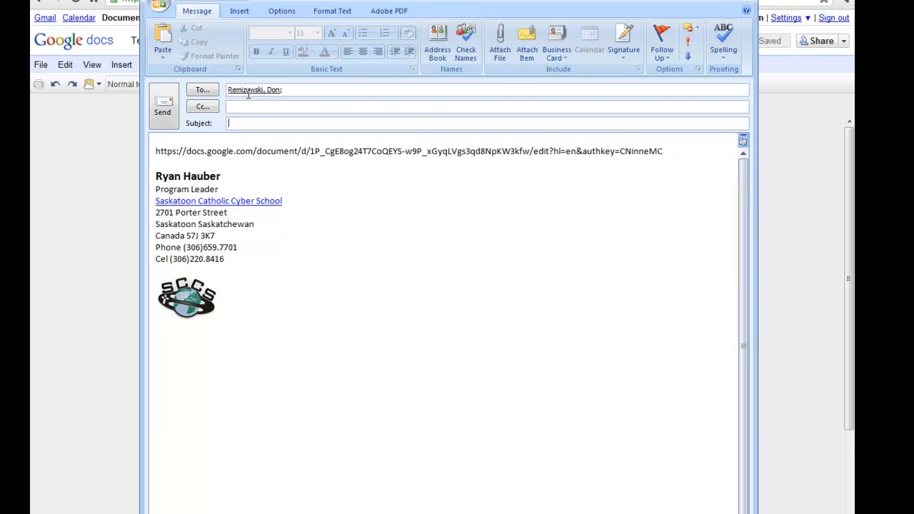
type("Edit this please")
left_click(675, 152)
key("Return")
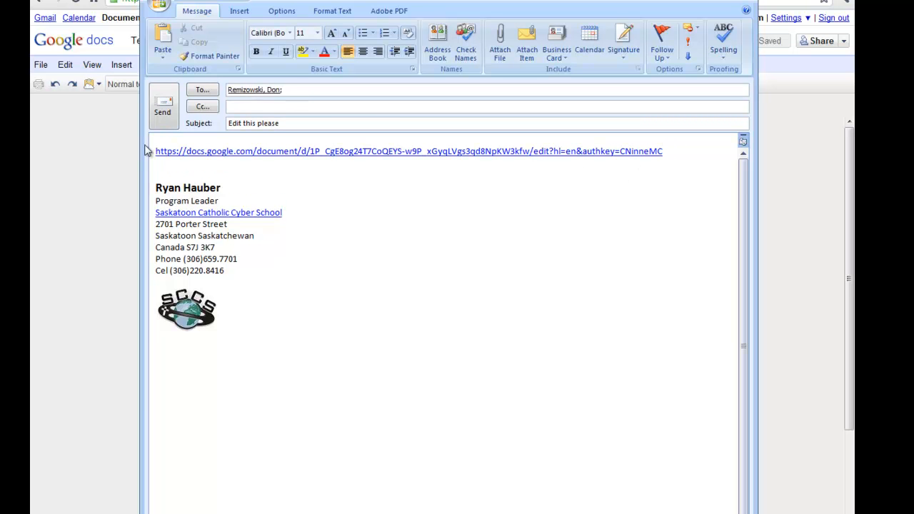
left_click(163, 112)
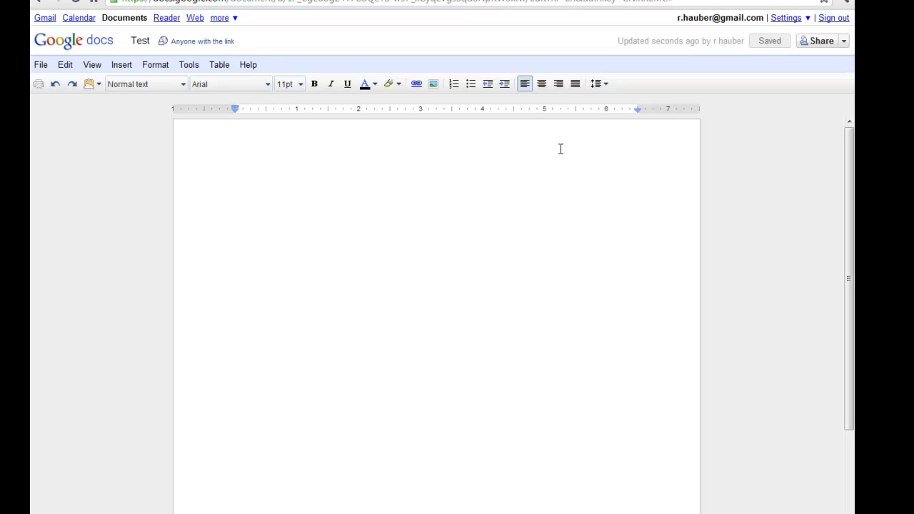
Type 'Hello. How are you?' at the start of the Test document
type("Hello")
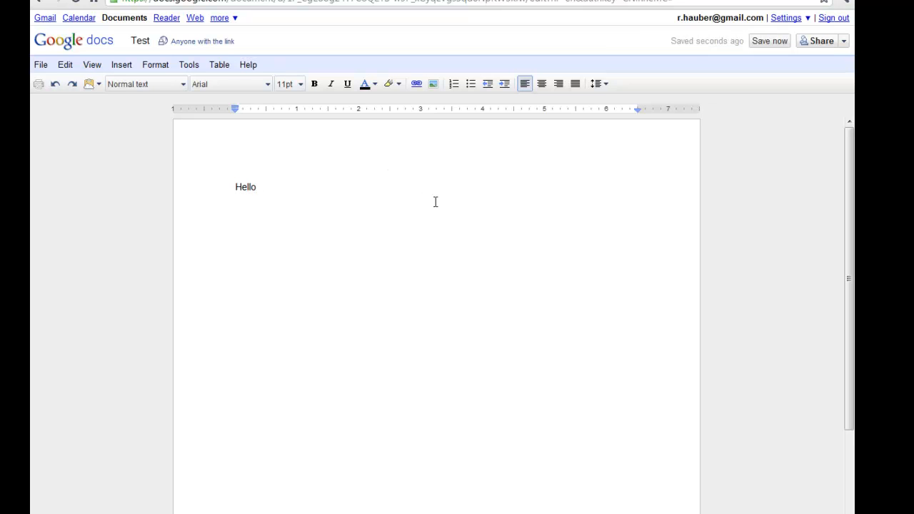
key("BackSpace")
type(".  How are you?")
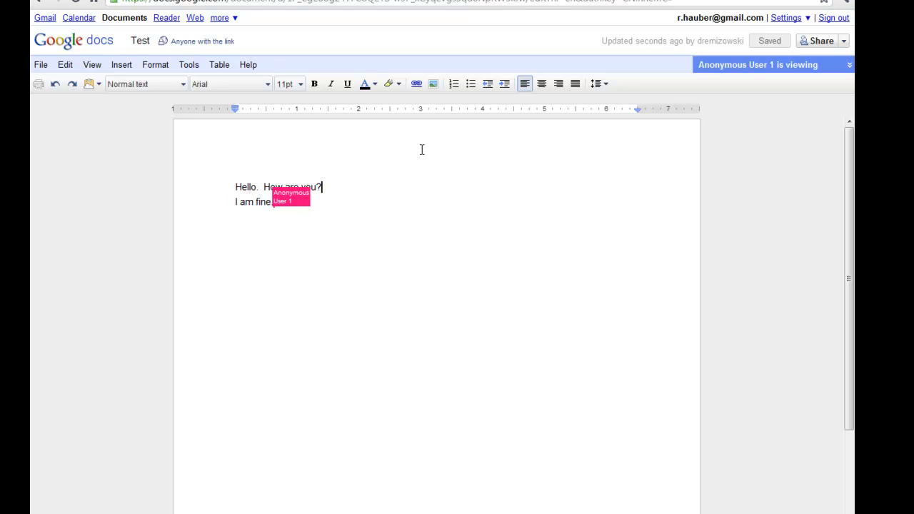
Place the caret on the second line to keep co-writing with the collaborator
left_click(237, 225)
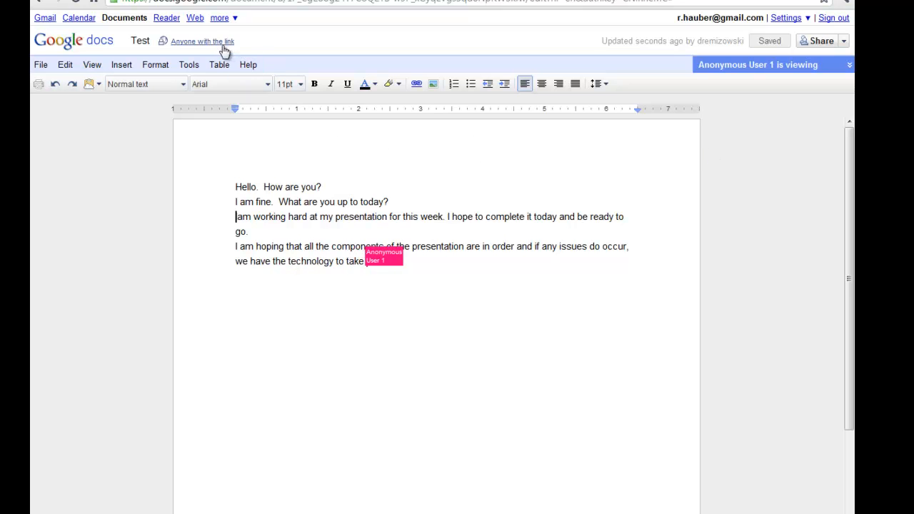
Review the Test document's permissions in Sharing settings, then close it
left_click(845, 41)
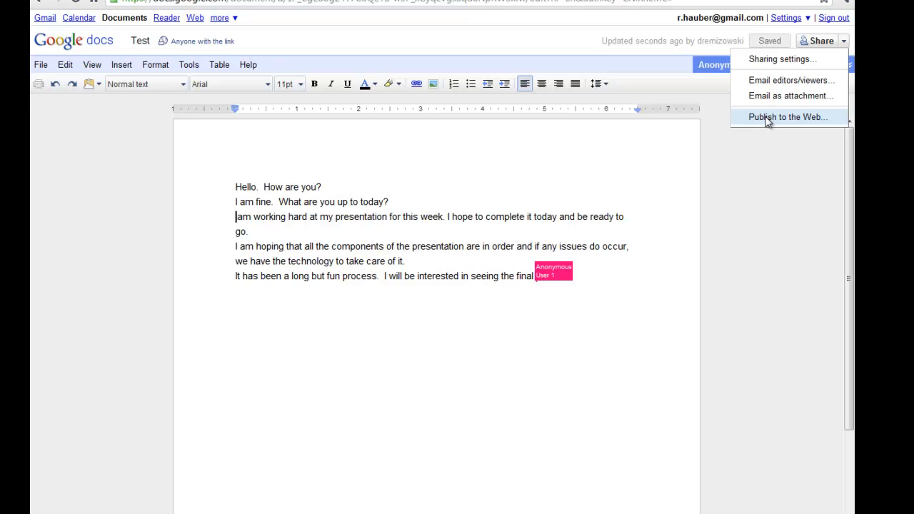
left_click(773, 60)
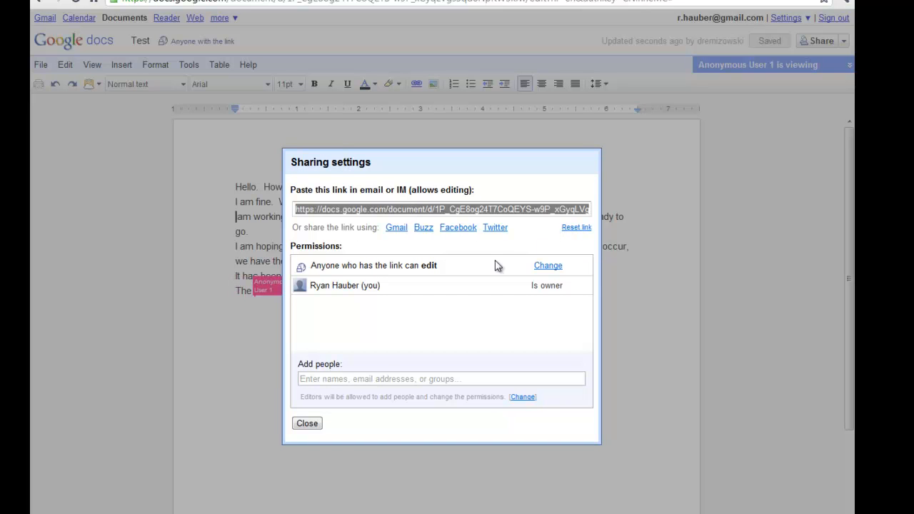
left_click(307, 424)
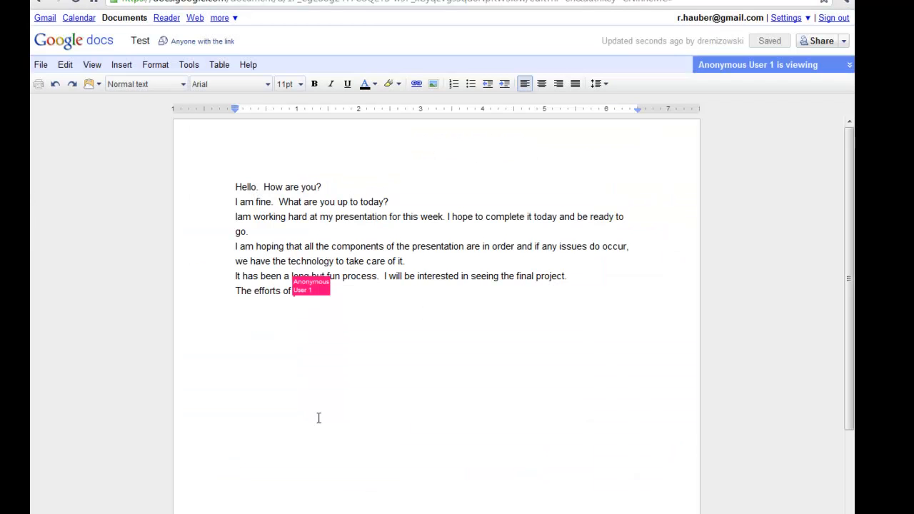